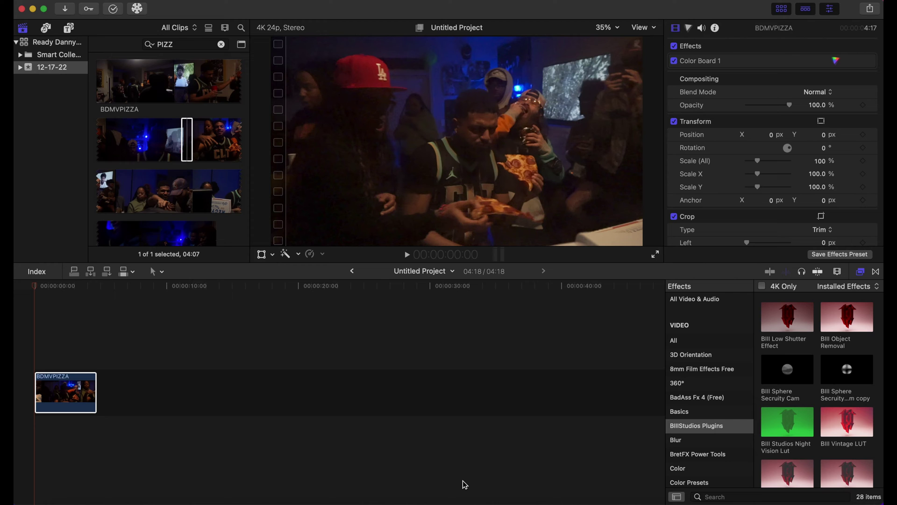
# - Review the clip, then search the All effects category for 'FIS' to isolate Fisheye
pyautogui.press('space')
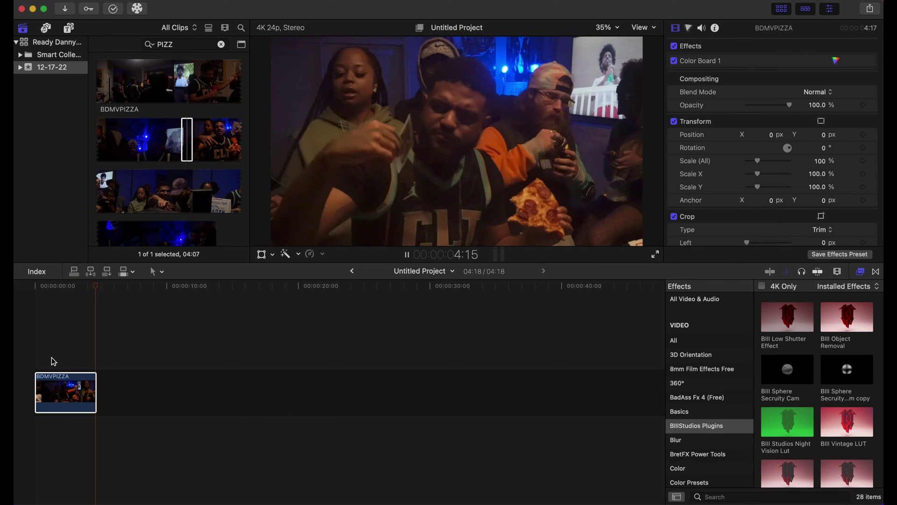
pyautogui.click(38, 340)
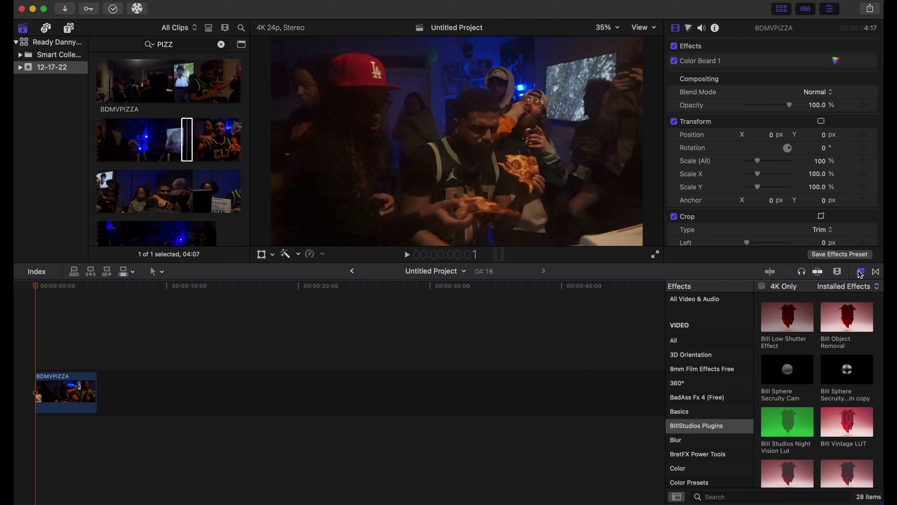
pyautogui.click(717, 342)
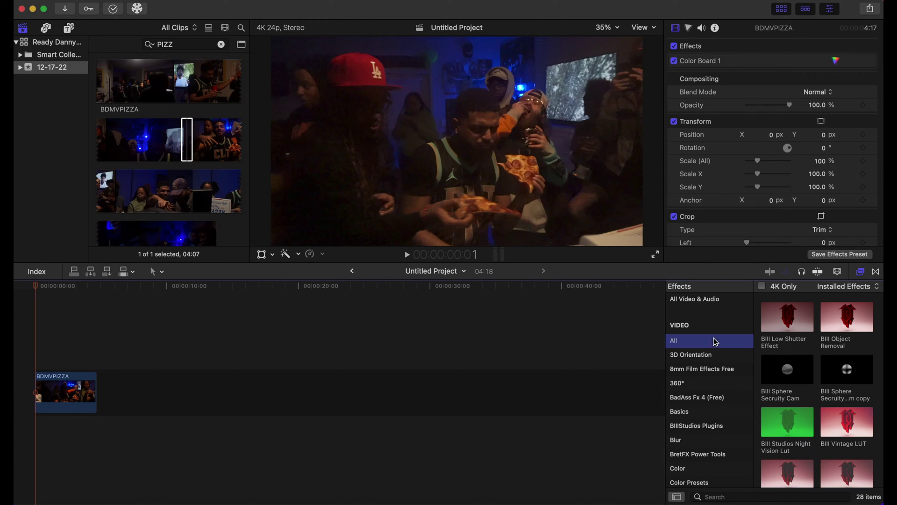
pyautogui.click(746, 498)
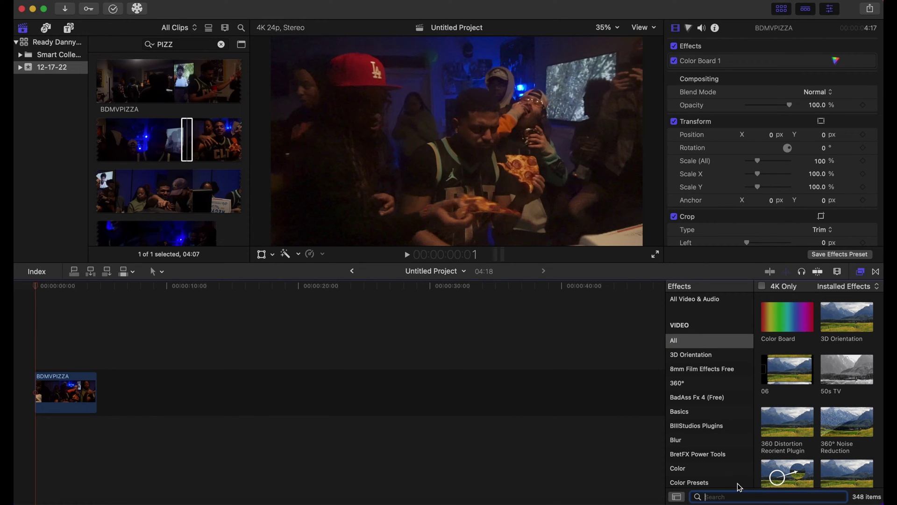
pyautogui.write('FISH')
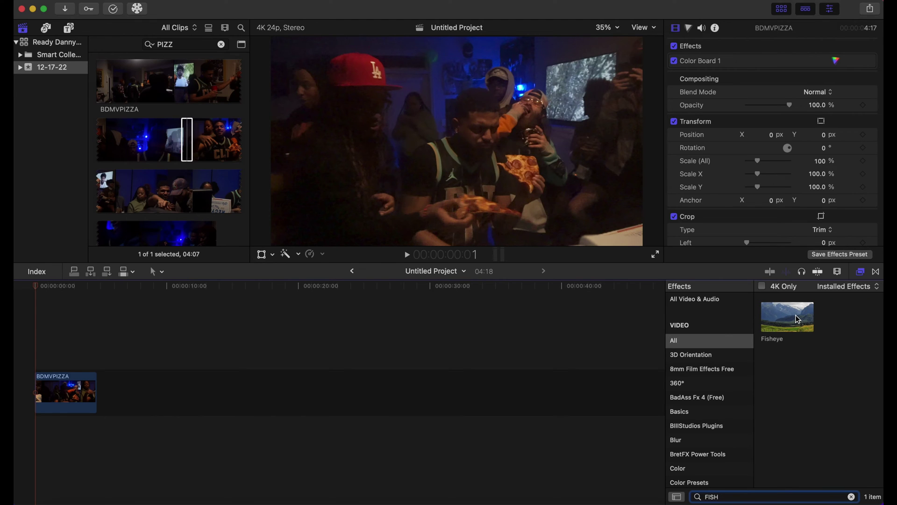
# - Apply Fisheye to the BDMVPIZZA clip, preview it, and select the clip to see its settings
pyautogui.moveTo(799, 320); pyautogui.dragTo(78, 398)
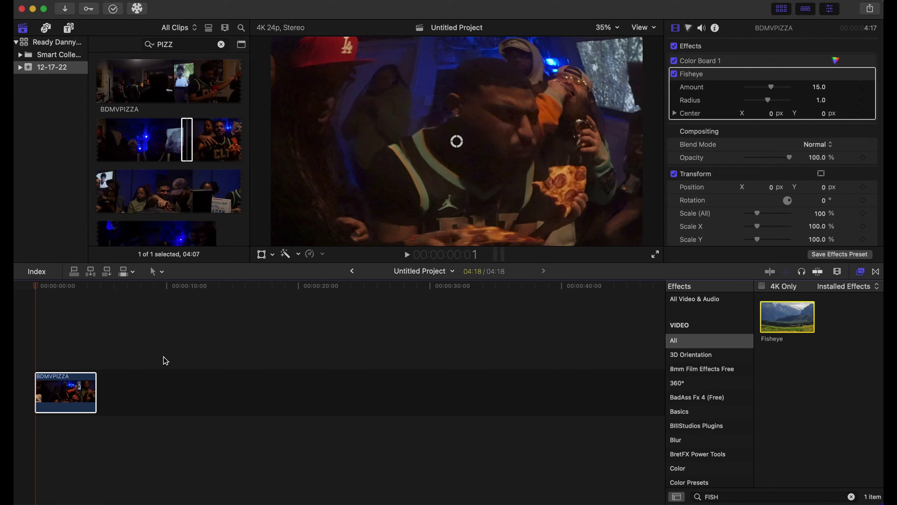
pyautogui.press('space')
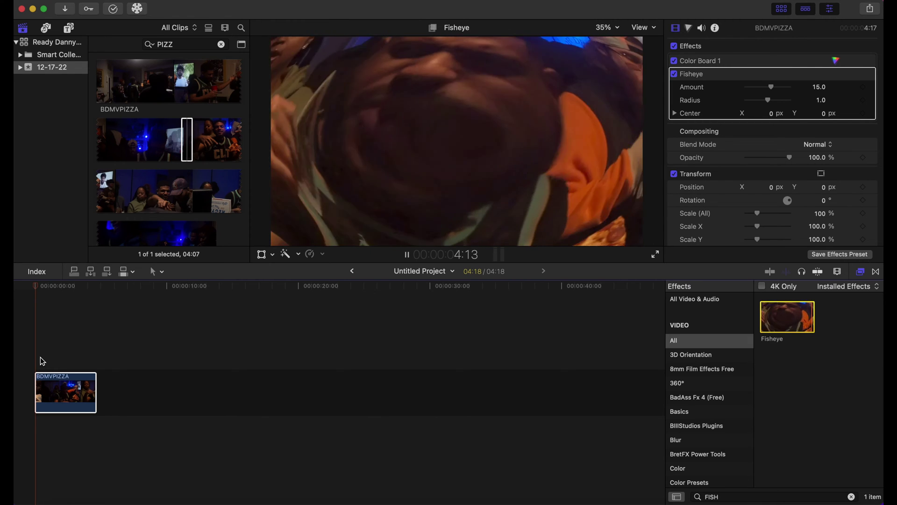
pyautogui.click(40, 357)
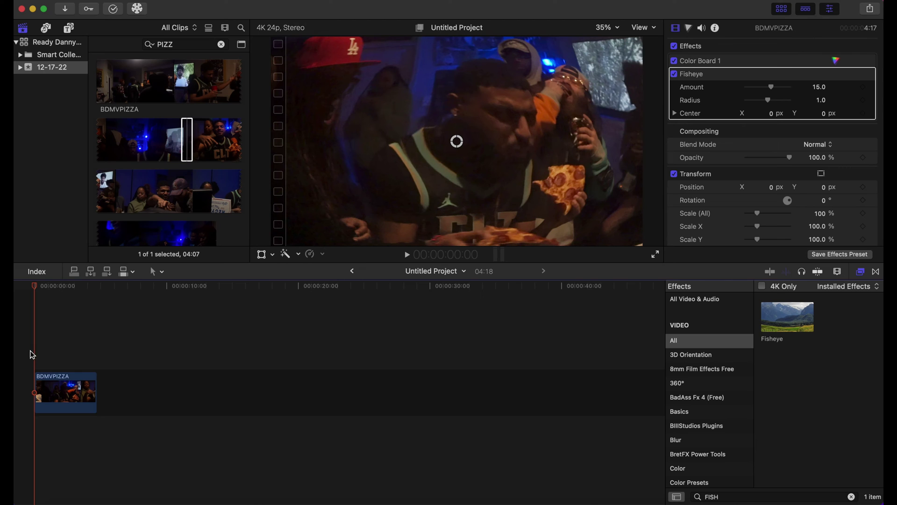
pyautogui.click(50, 389)
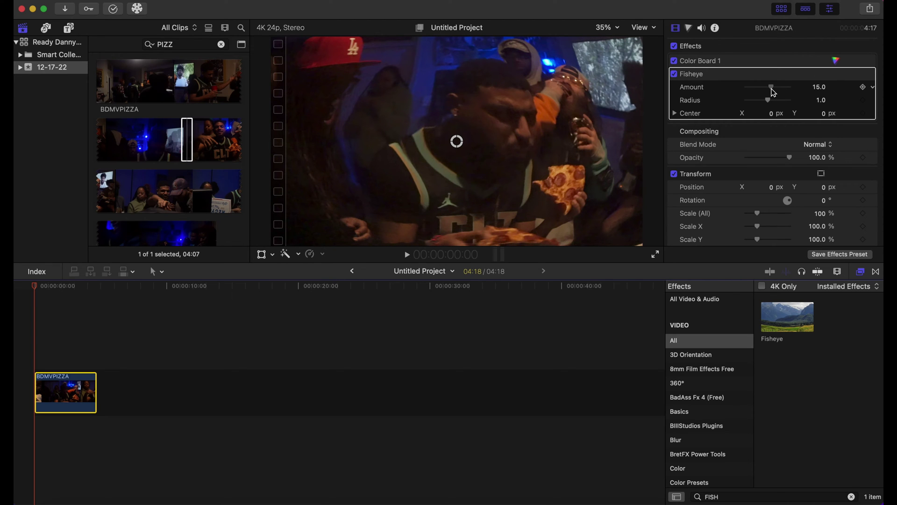
# - Set Fisheye Amount to 9.99, Center X to 0.14 and Radius to 0.96, then play it back
pyautogui.moveTo(775, 93); pyautogui.dragTo(774, 93)
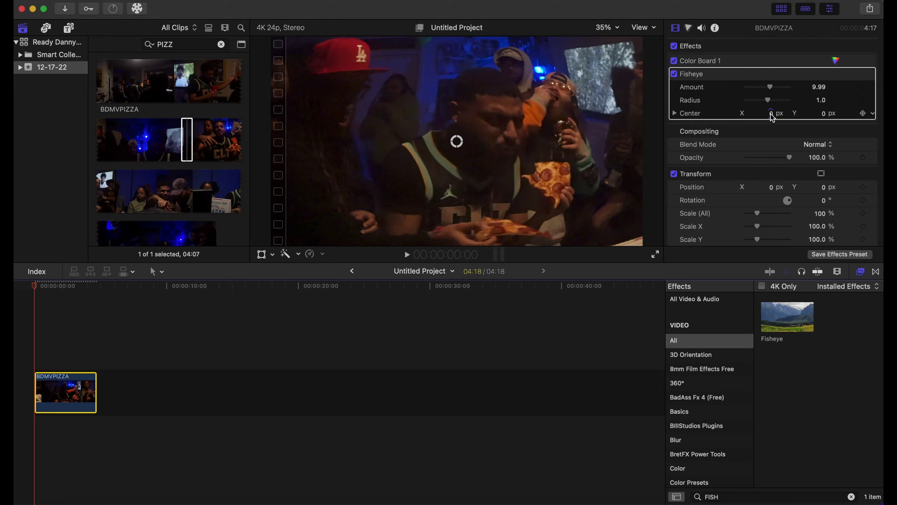
pyautogui.moveTo(773, 117); pyautogui.dragTo(781, 117)
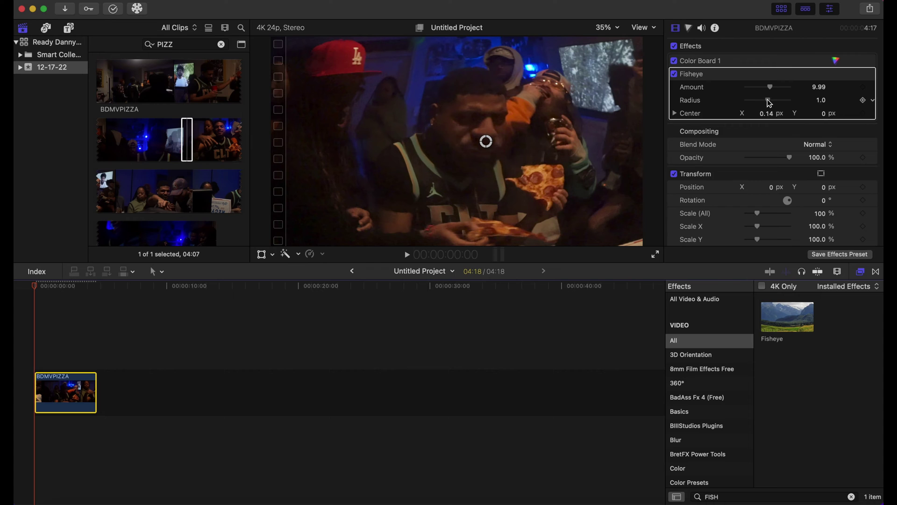
pyautogui.moveTo(769, 101); pyautogui.dragTo(766, 99)
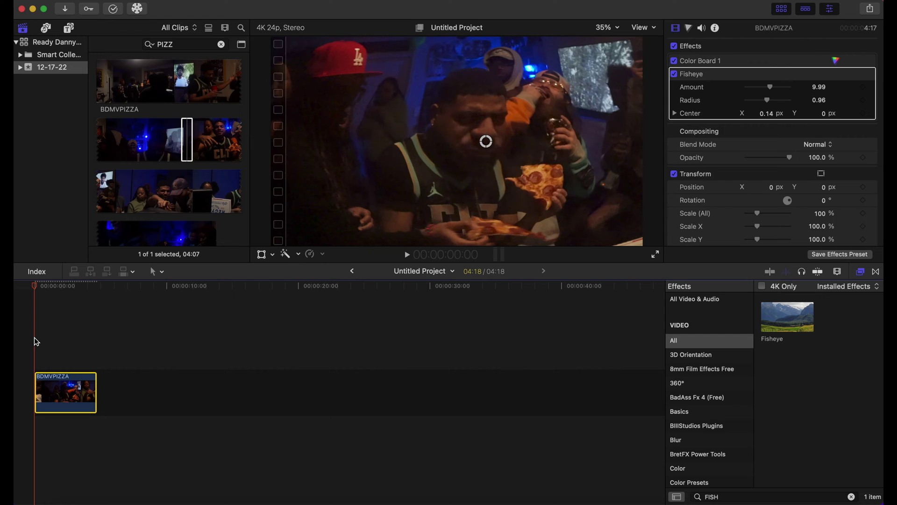
pyautogui.press('space')
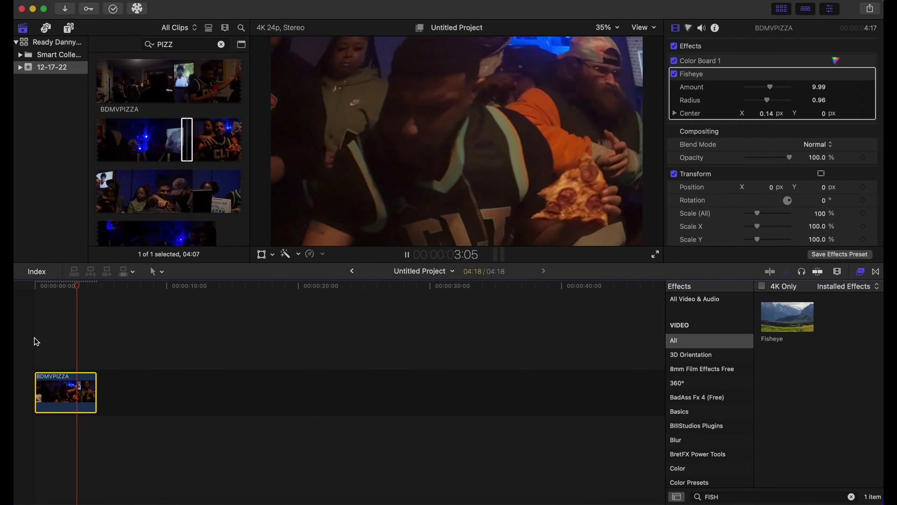
pyautogui.click(36, 341)
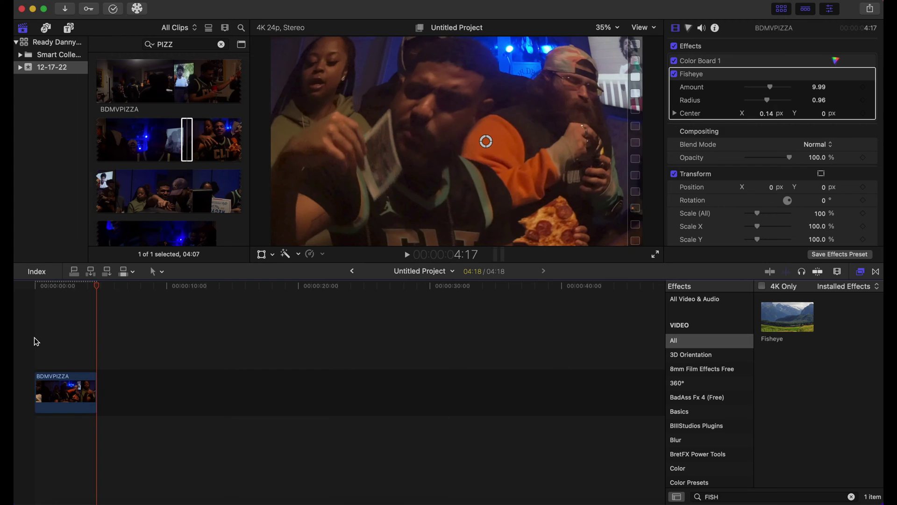
pyautogui.press('space')
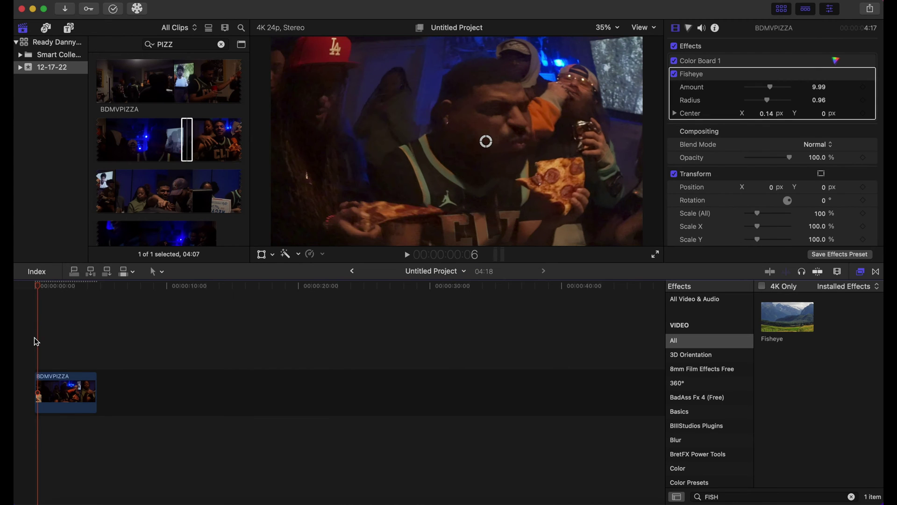
# - Keyframe Fisheye Radius, Center and Amount, reaching Amount 6.96, Radius 1.16, Center X 0.32 at 00:00:02:11
pyautogui.click(864, 100)
pyautogui.click(864, 114)
pyautogui.click(863, 88)
pyautogui.click(67, 287)
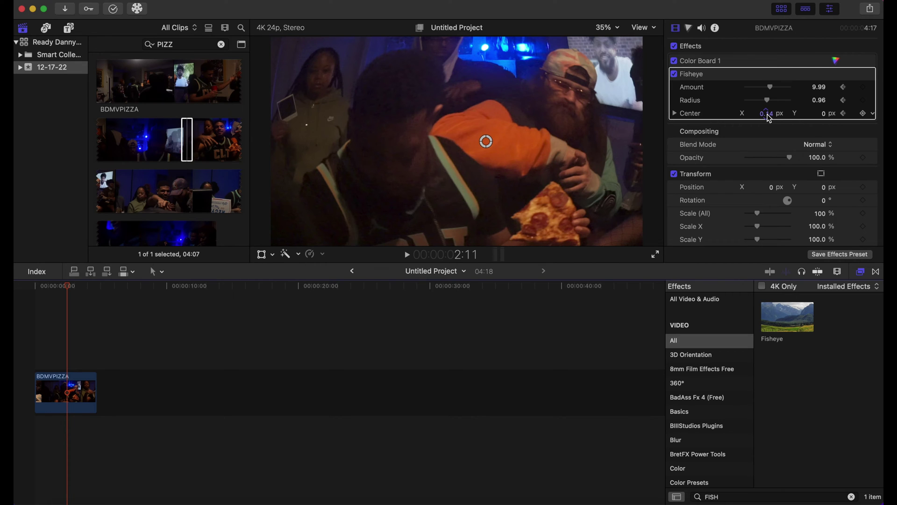
pyautogui.moveTo(770, 119); pyautogui.dragTo(771, 89)
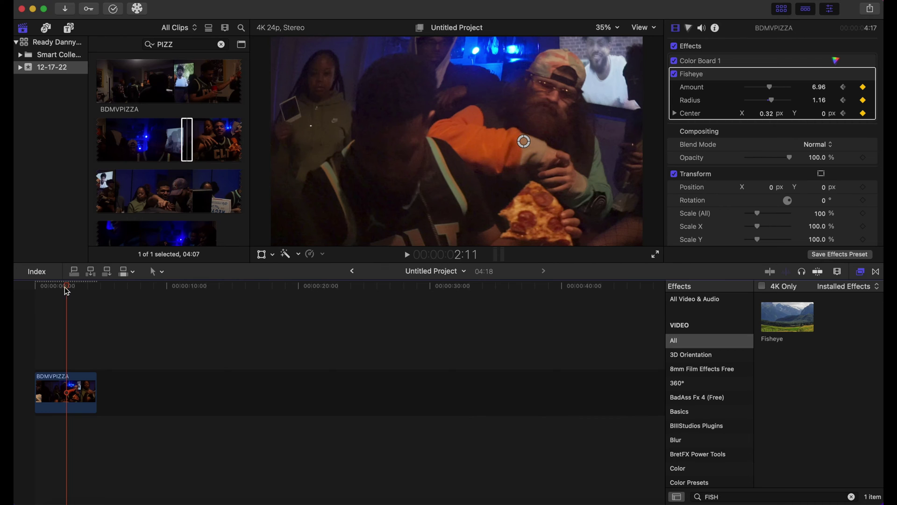
pyautogui.moveTo(69, 289); pyautogui.dragTo(23, 299)
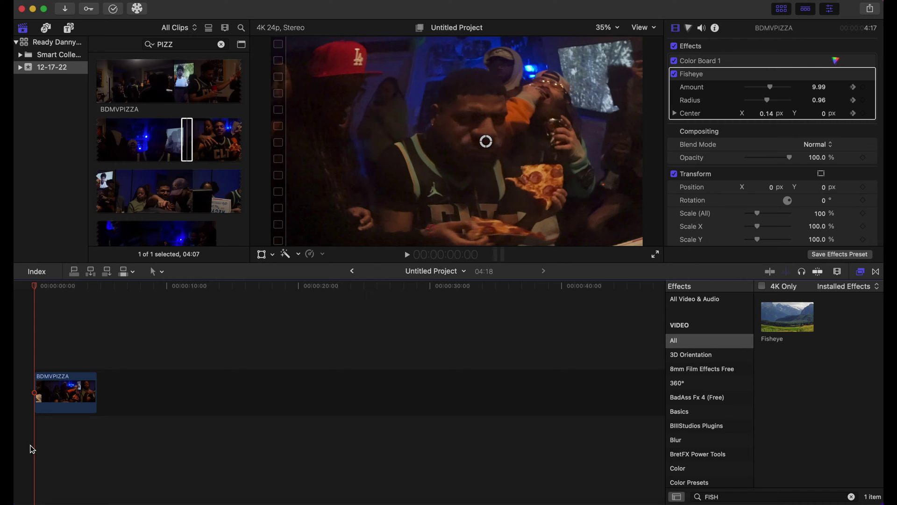
# - Play the animation, then at 00:00:03:09 key Fisheye Amount -12.08 and Radius 0.33
pyautogui.press('space')
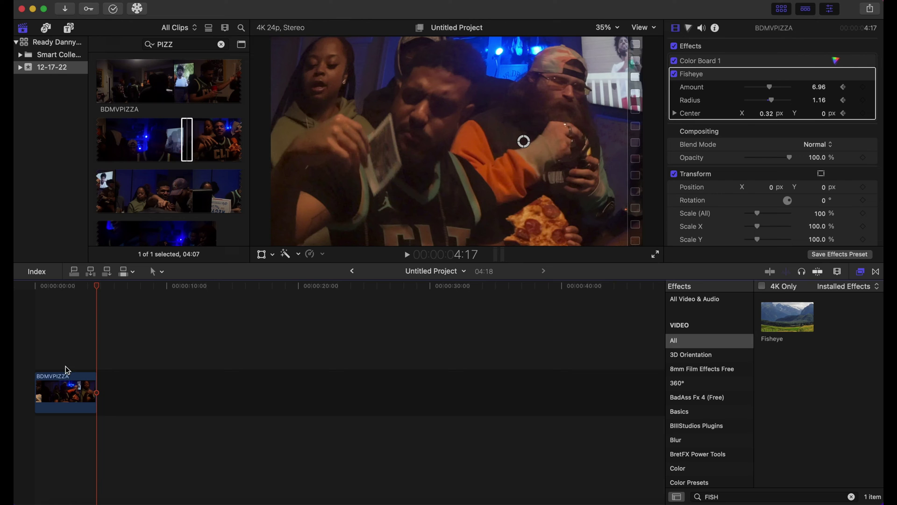
pyautogui.moveTo(102, 286); pyautogui.dragTo(82, 290)
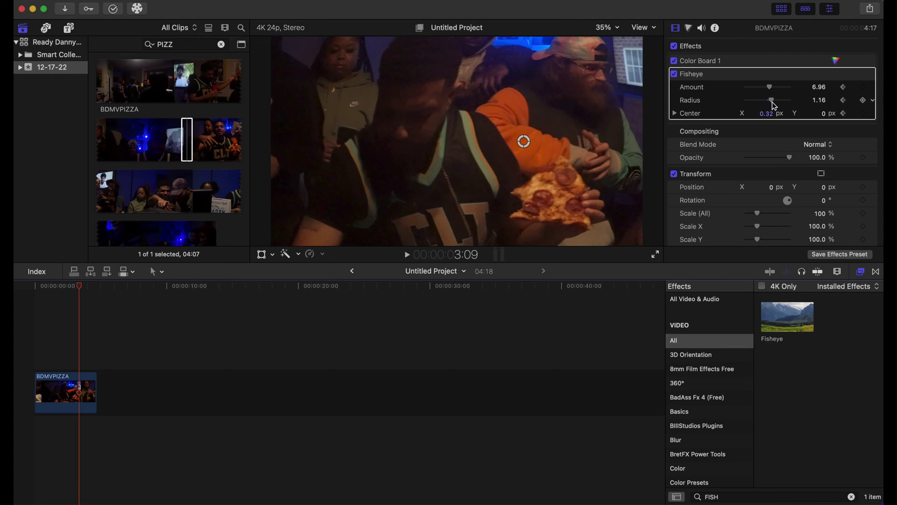
pyautogui.moveTo(772, 100)
pyautogui.mouseDown()
pyautogui.moveTo(757, 106)
pyautogui.moveTo(776, 86)
pyautogui.moveTo(767, 88)
pyautogui.mouseUp()
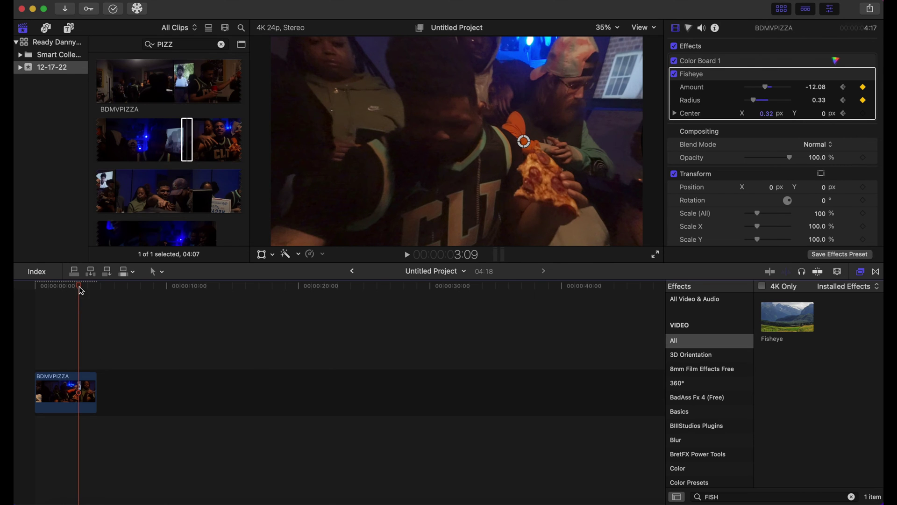
# - Play back the fisheye animation from the start and reselect the BDMVPIZZA clip
pyautogui.press('Home')
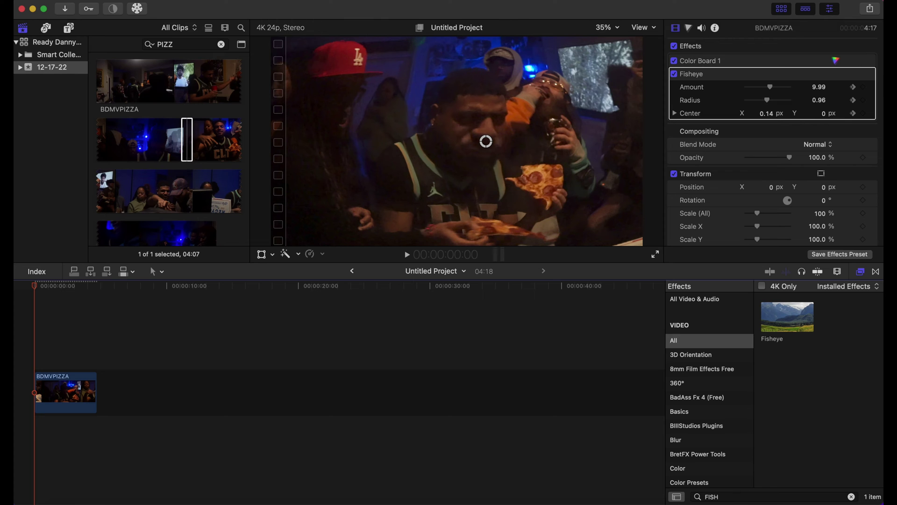
pyautogui.press('space')
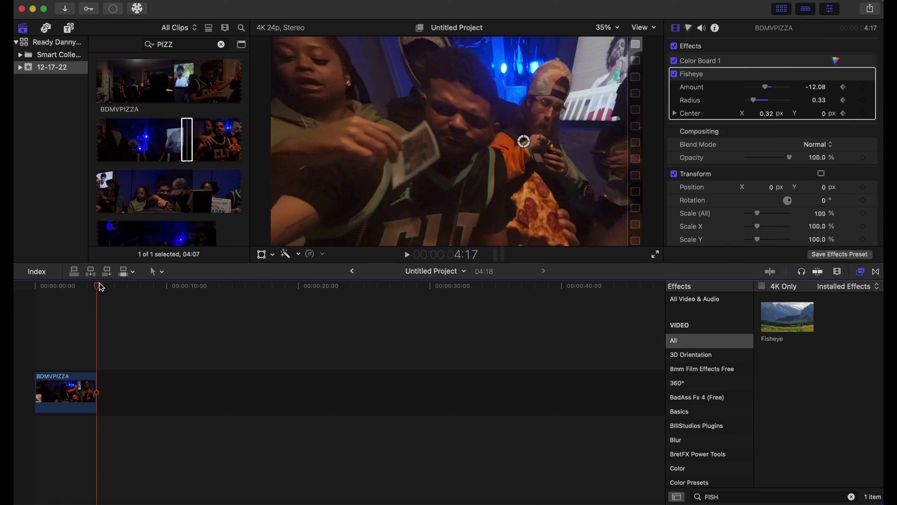
pyautogui.moveTo(101, 287); pyautogui.dragTo(34, 287)
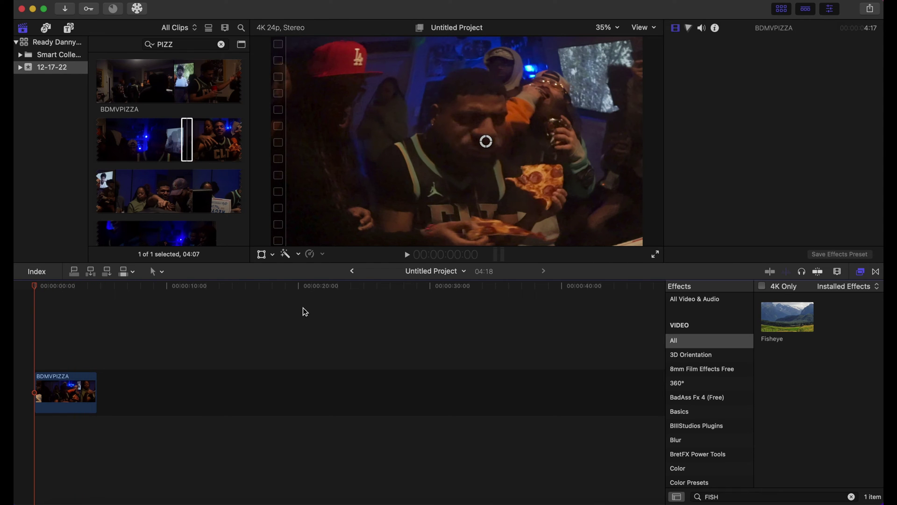
pyautogui.click(73, 394)
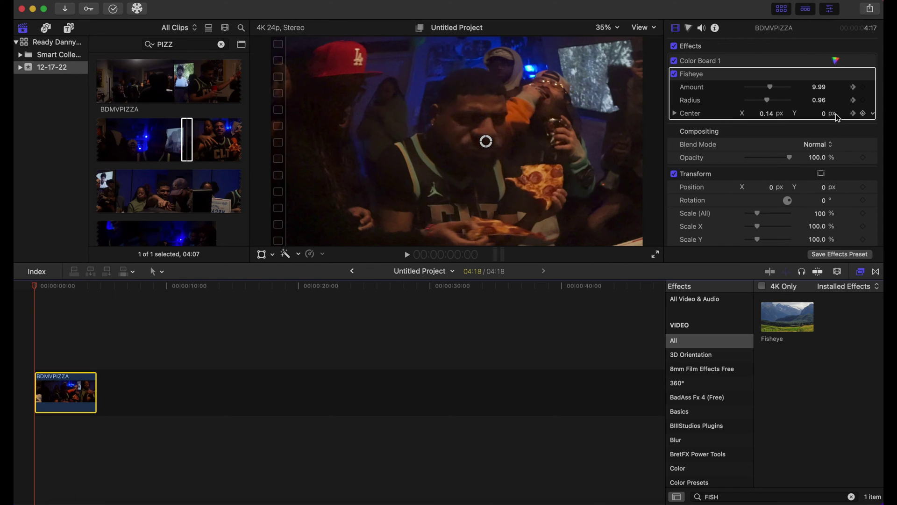
# - Reset Fisheye Amount, Radius and Center to their defaults (15.0, 1.0, 0, 0)
pyautogui.click(872, 89)
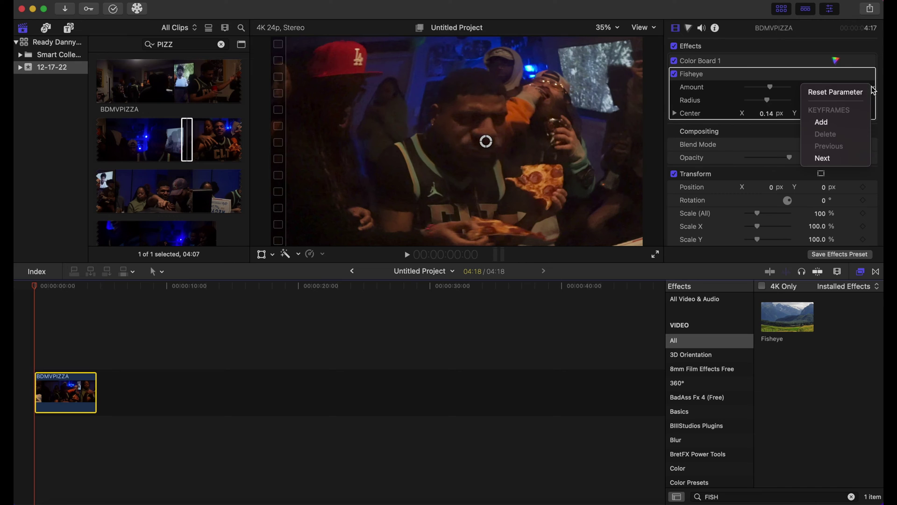
pyautogui.click(870, 91)
pyautogui.click(873, 101)
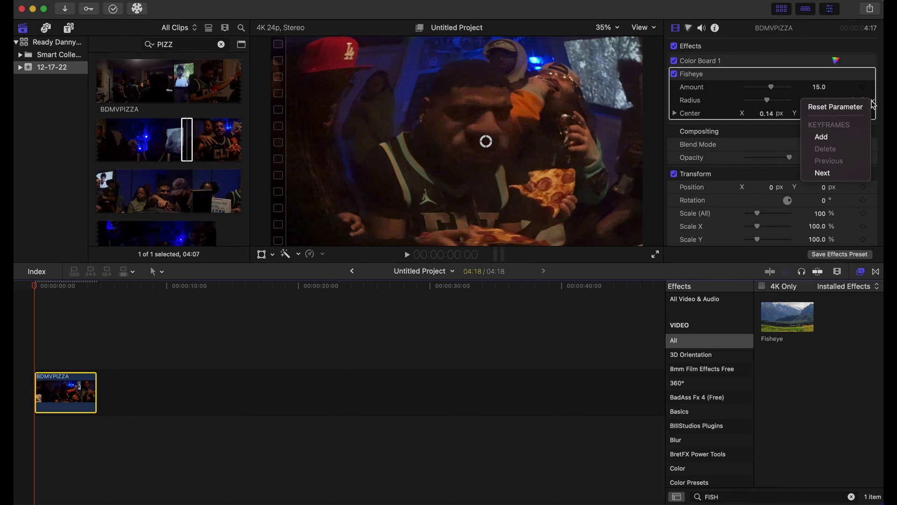
pyautogui.click(872, 105)
pyautogui.click(874, 115)
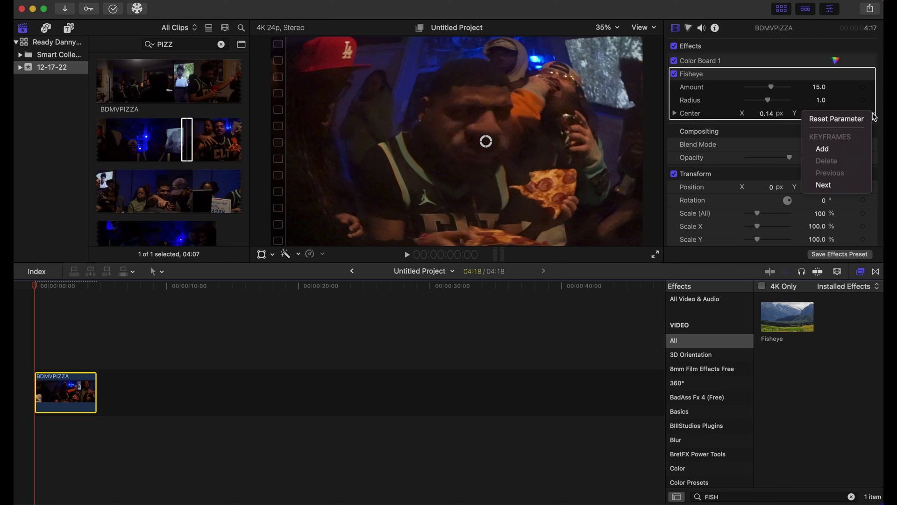
pyautogui.click(870, 119)
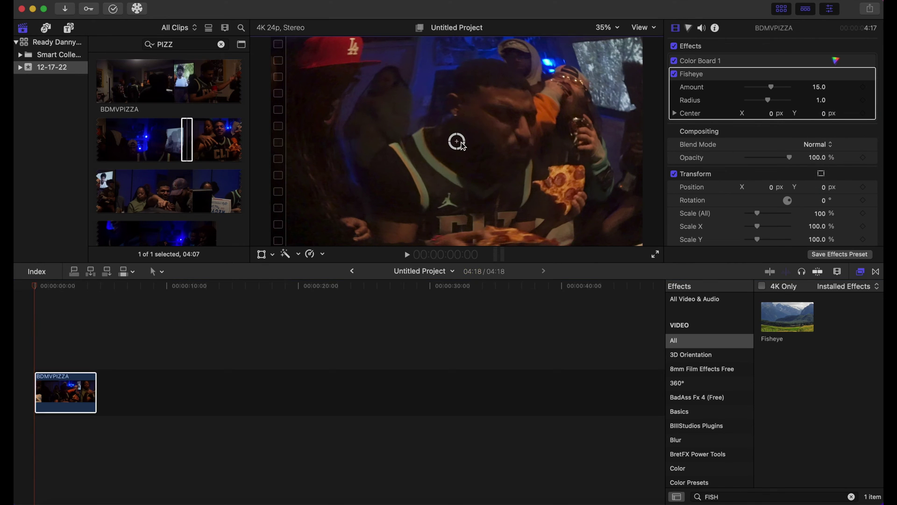
# - Move the fisheye center to 0.15, 0.04 px, with Radius 0.97 and Amount 13.26
pyautogui.moveTo(461, 145); pyautogui.dragTo(488, 135)
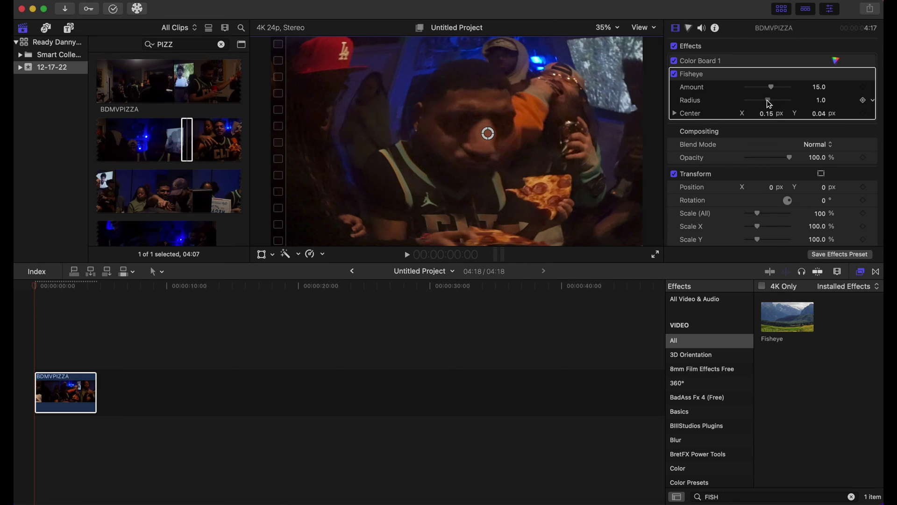
pyautogui.moveTo(769, 102); pyautogui.dragTo(768, 102)
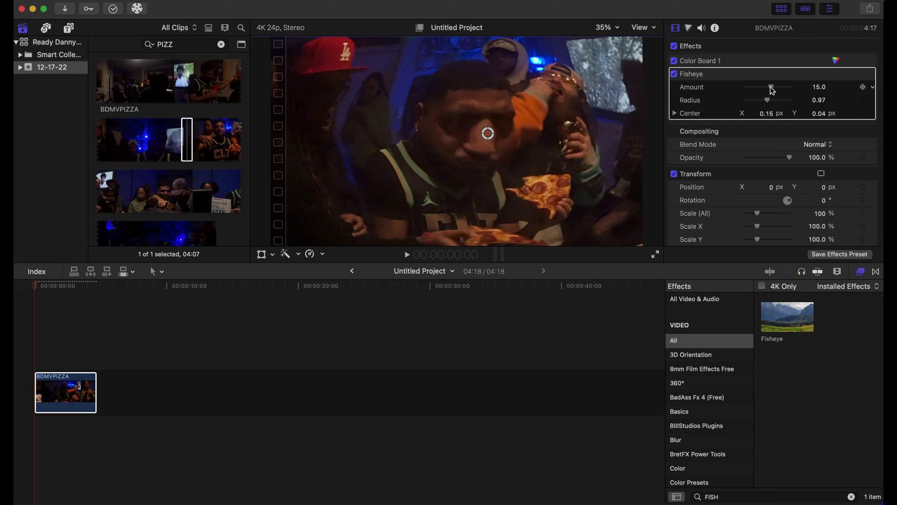
pyautogui.moveTo(773, 90); pyautogui.dragTo(773, 91)
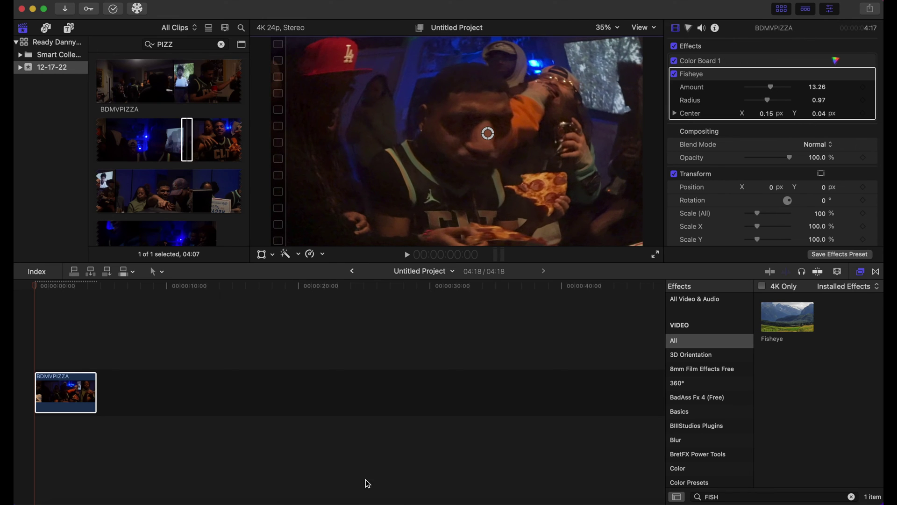
# - Clear the FISH search and apply BillStudios' Billi Sphere Security Cam to the BDMVPIZZA clip
pyautogui.click(699, 429)
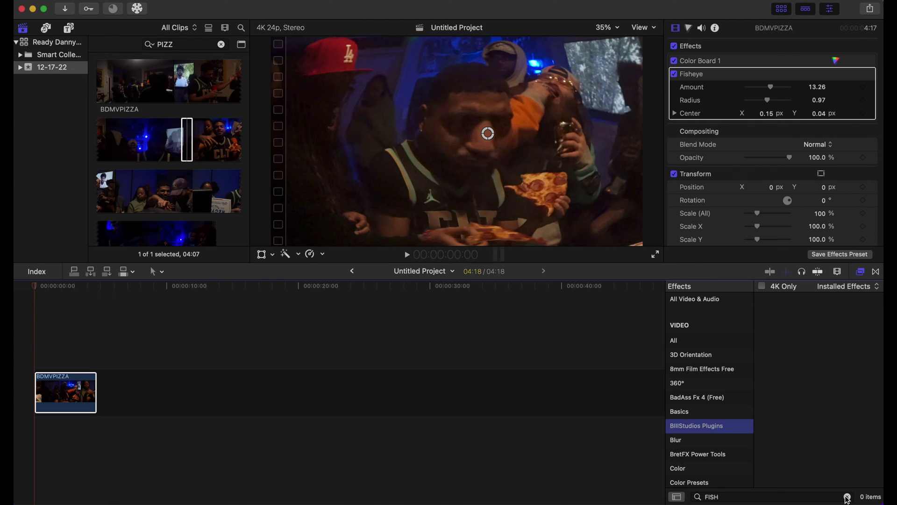
pyautogui.click(848, 497)
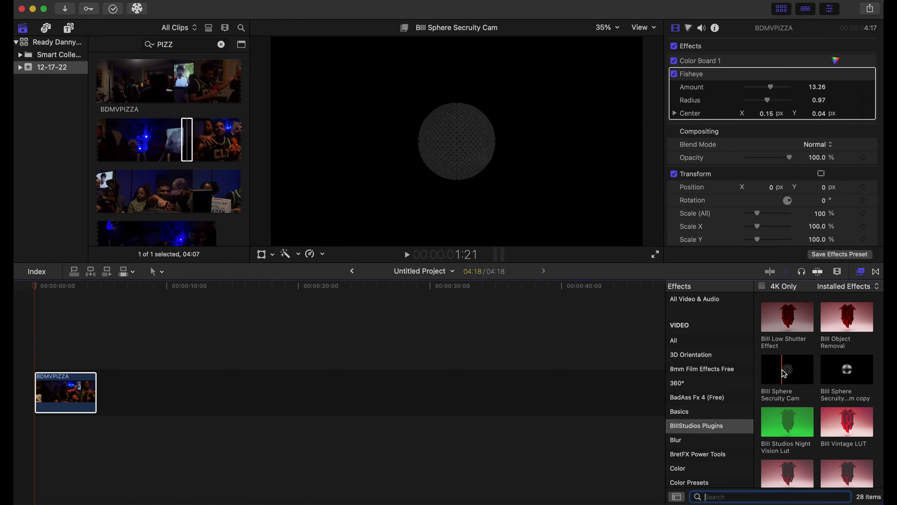
pyautogui.moveTo(785, 374); pyautogui.dragTo(69, 399)
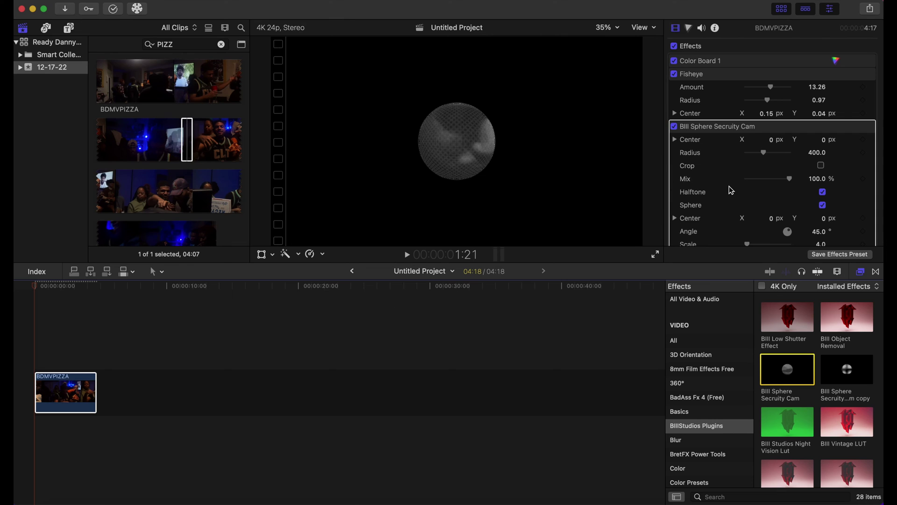
# - Turn off Halftone, raise Radius to 1000, zero the inner Center X, and move the sphere's Center right
pyautogui.scroll(-5, 737, 170)
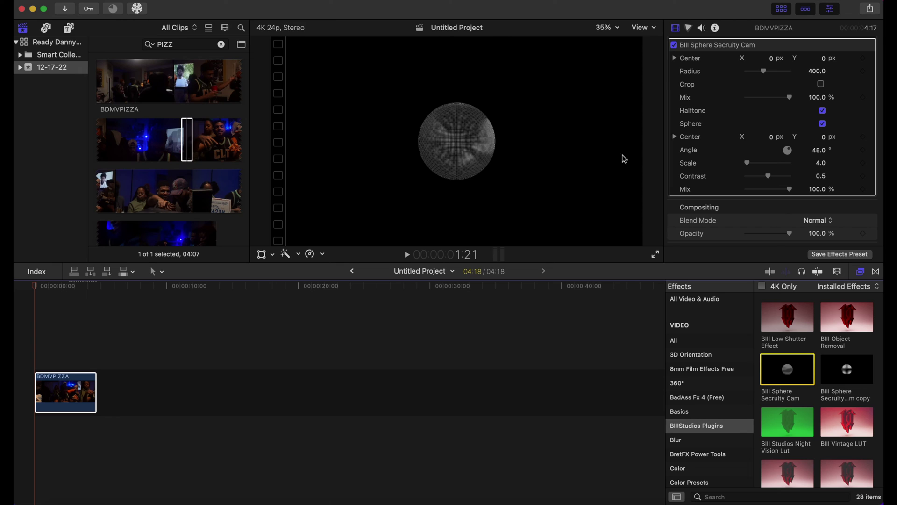
pyautogui.click(824, 111)
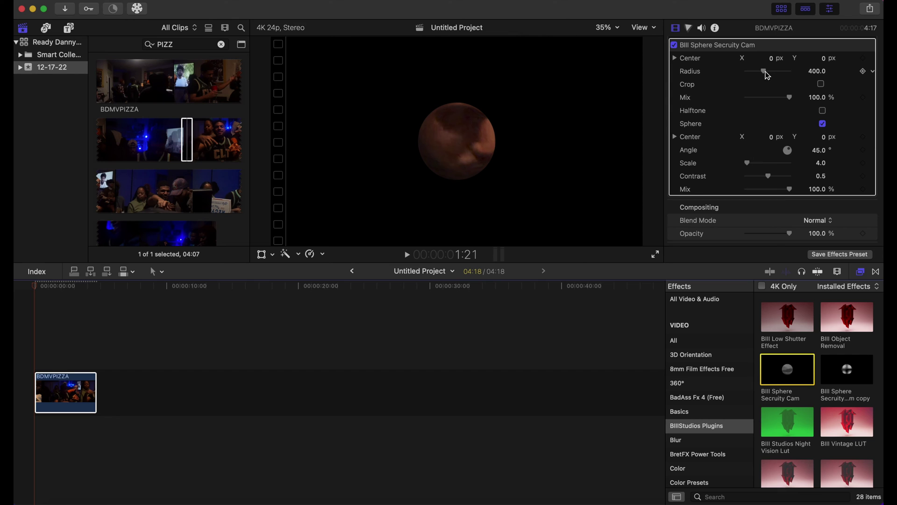
pyautogui.moveTo(768, 75); pyautogui.dragTo(808, 80)
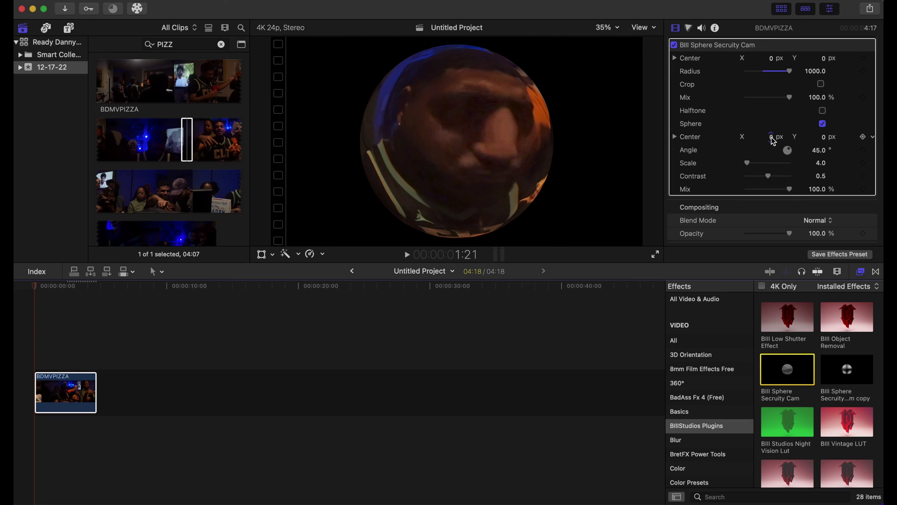
pyautogui.moveTo(775, 140); pyautogui.dragTo(773, 141)
pyautogui.click(766, 138)
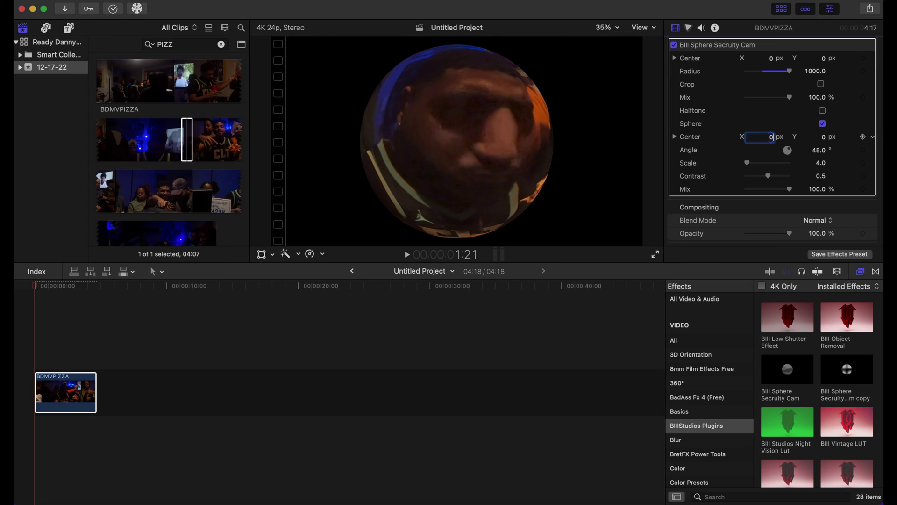
pyautogui.write('0')
pyautogui.moveTo(773, 62)
pyautogui.mouseDown()
pyautogui.moveTo(795, 63)
pyautogui.moveTo(756, 60)
pyautogui.moveTo(781, 60)
pyautogui.moveTo(770, 60)
pyautogui.mouseUp()
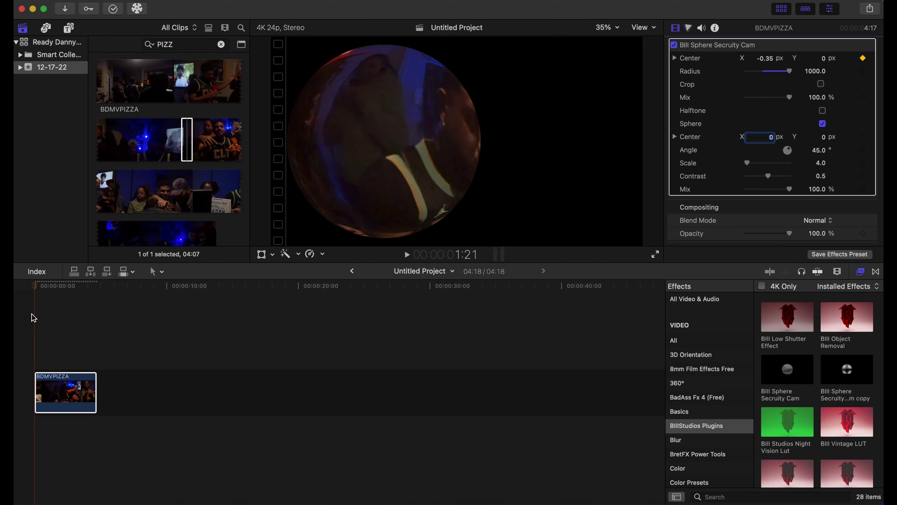
# - At 00:00:03:01, set the sphere Center X to 0.09 for a second keyframe
pyautogui.moveTo(37, 288); pyautogui.dragTo(78, 299)
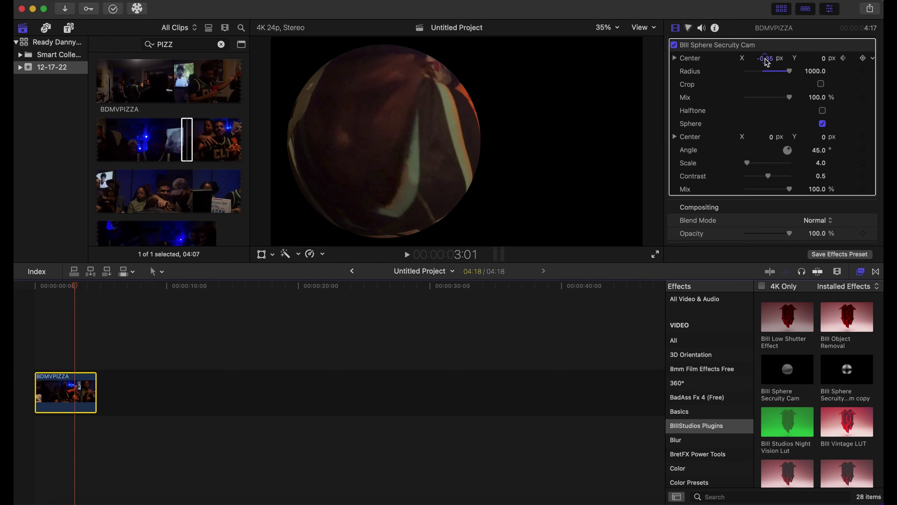
pyautogui.moveTo(769, 62)
pyautogui.mouseDown()
pyautogui.moveTo(780, 62)
pyautogui.moveTo(765, 59)
pyautogui.mouseUp()
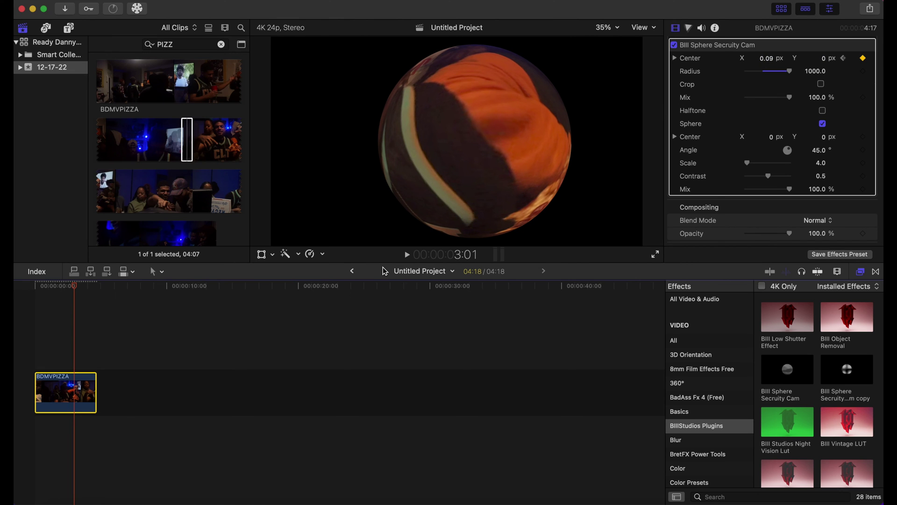
pyautogui.click(35, 327)
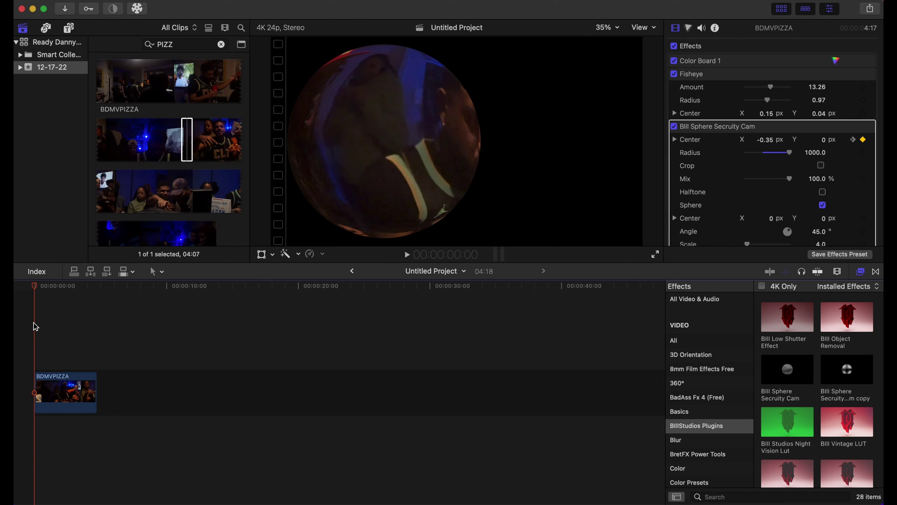
pyautogui.press('space')
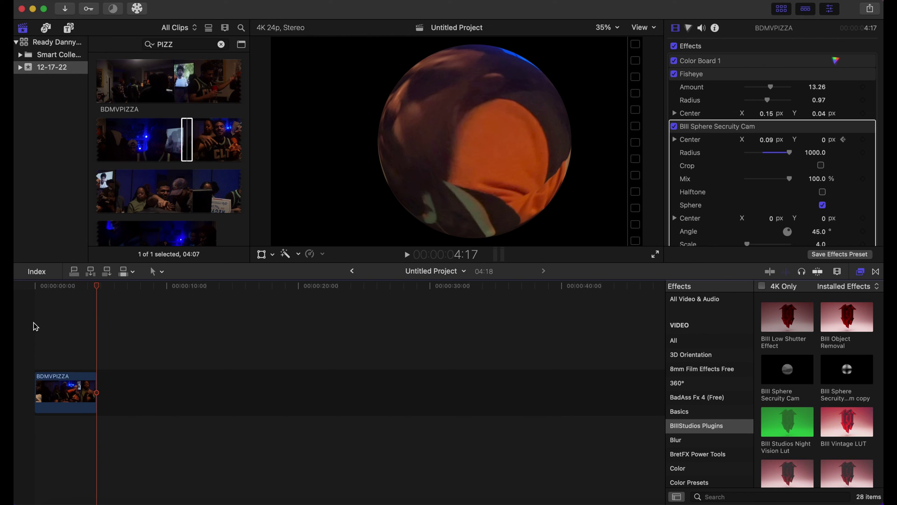
pyautogui.press('space')
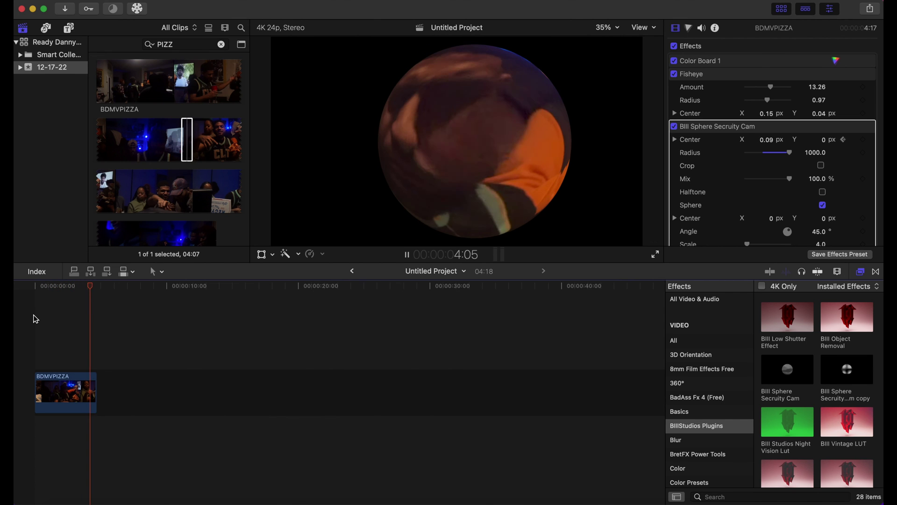
pyautogui.press('space')
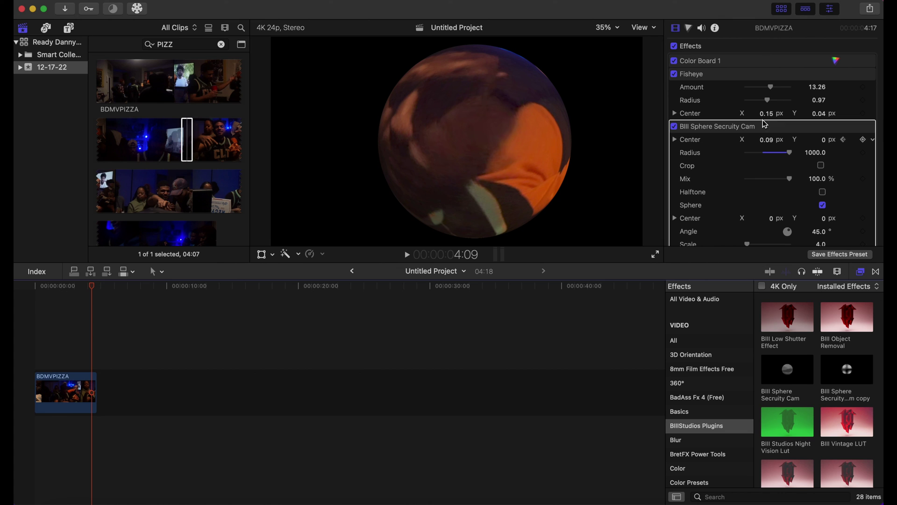
# - Set Fisheye Amount to -11.16 and Radius to 1.61, then replay the edit from the start
pyautogui.moveTo(772, 91); pyautogui.dragTo(767, 94)
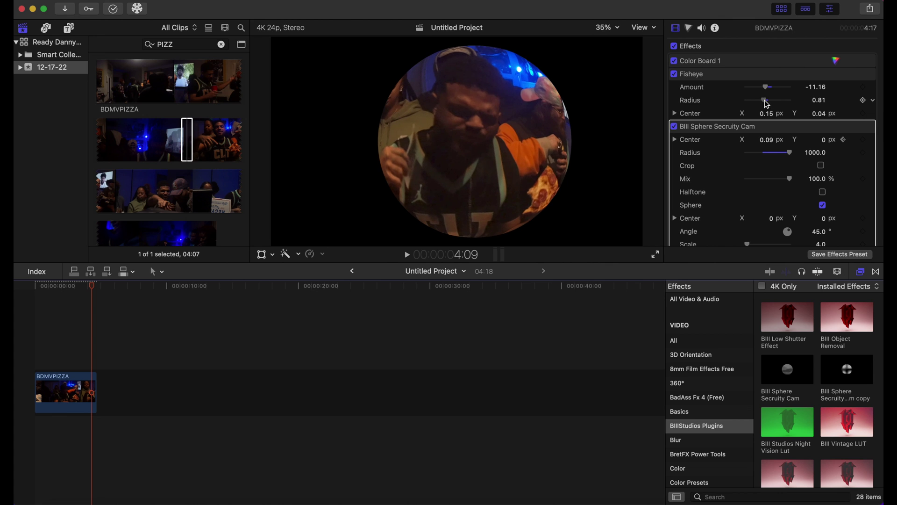
pyautogui.moveTo(772, 104); pyautogui.dragTo(785, 107)
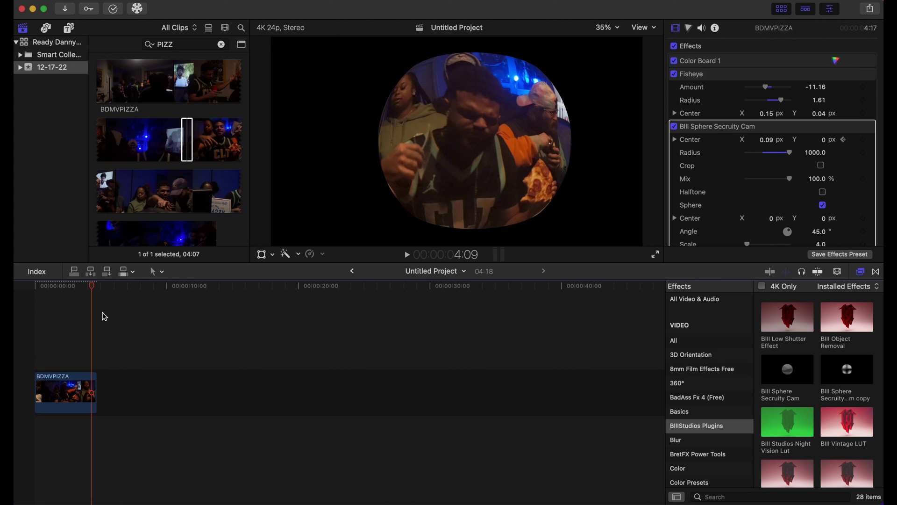
pyautogui.click(38, 301)
pyautogui.press('space')
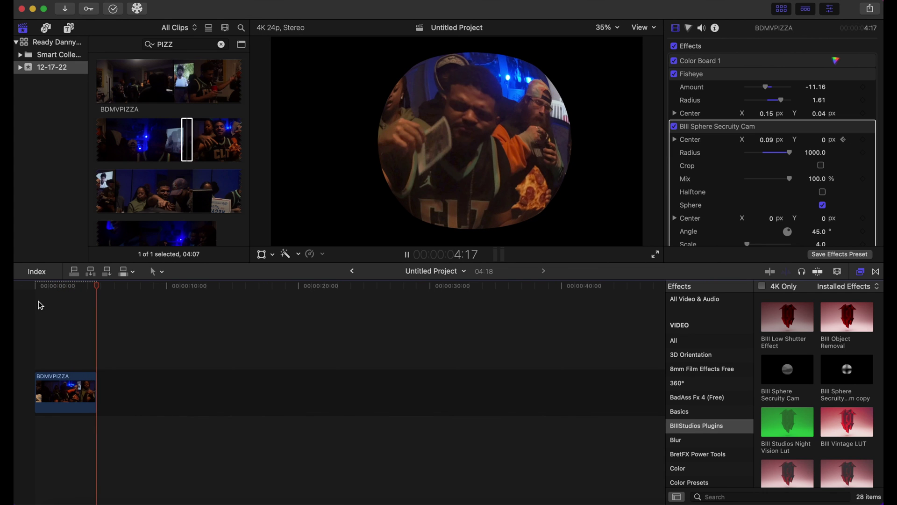
pyautogui.click(39, 301)
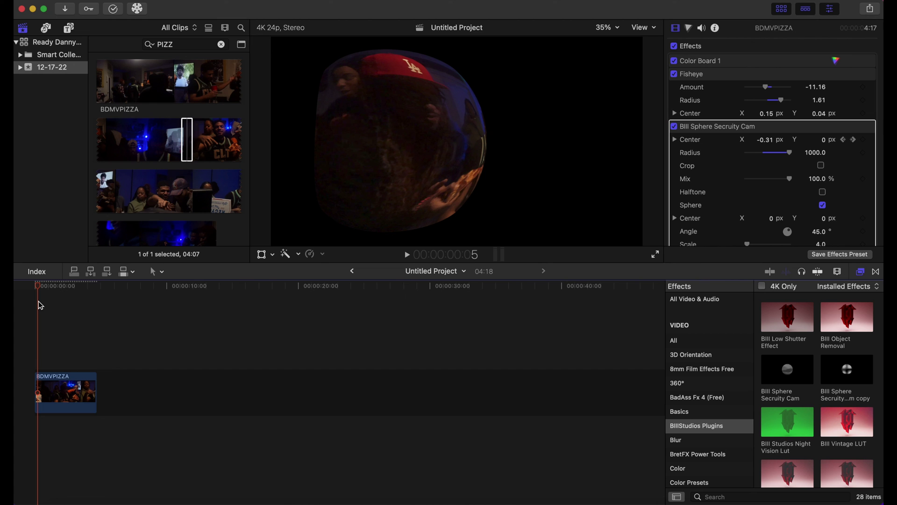
pyautogui.click(38, 304)
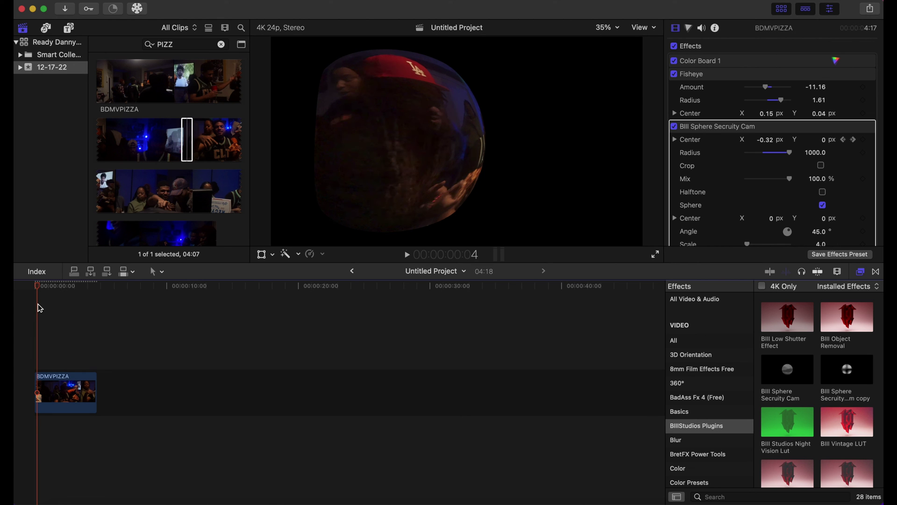